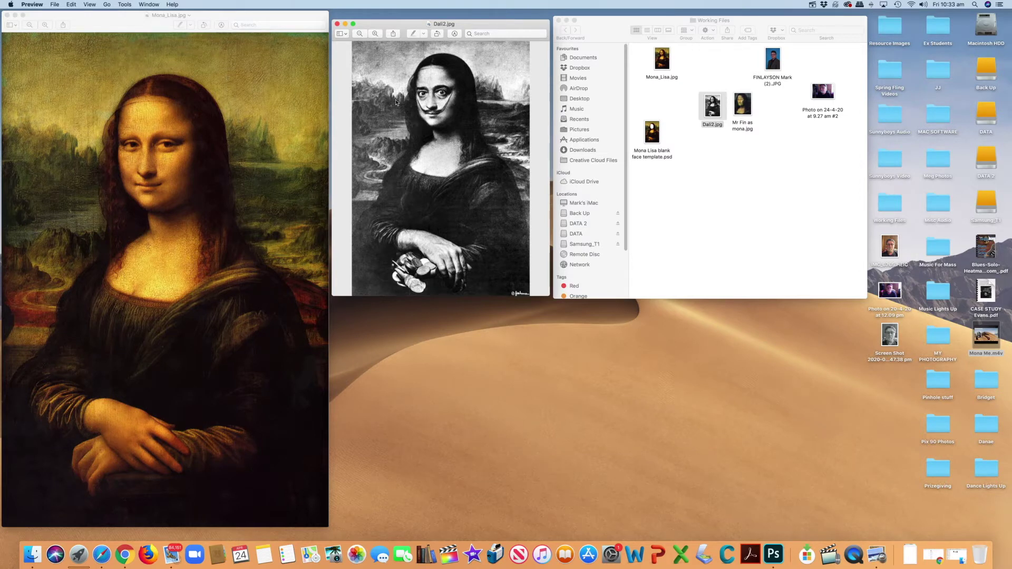
- Close the Dali2 image, centre Mona_Lisa.jpg, and select the blank face template PSD in Finder
left_click_drag(493, 26, 493, 24)
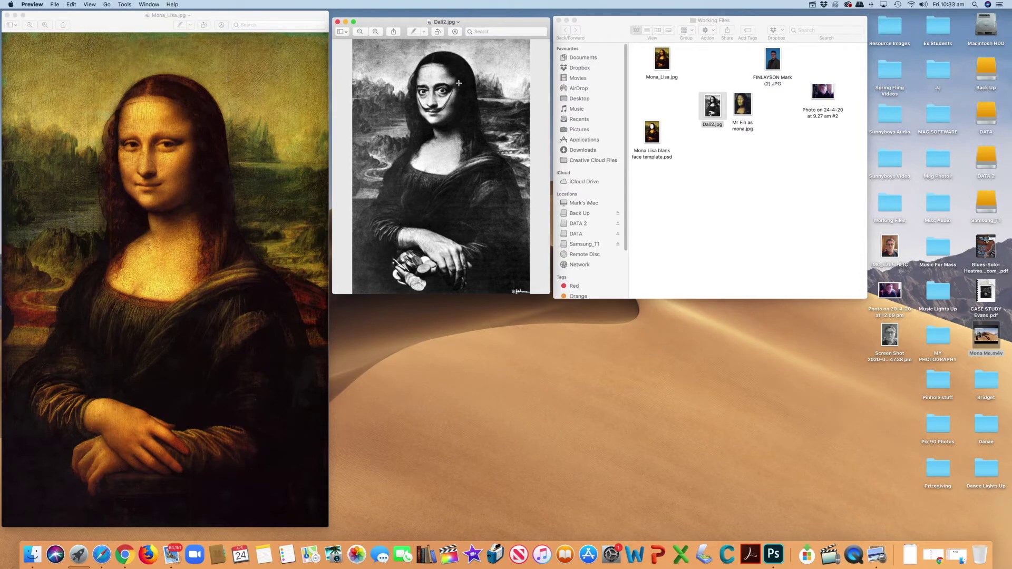
left_click(338, 22)
left_click_drag(237, 15, 393, 35)
left_click(655, 137)
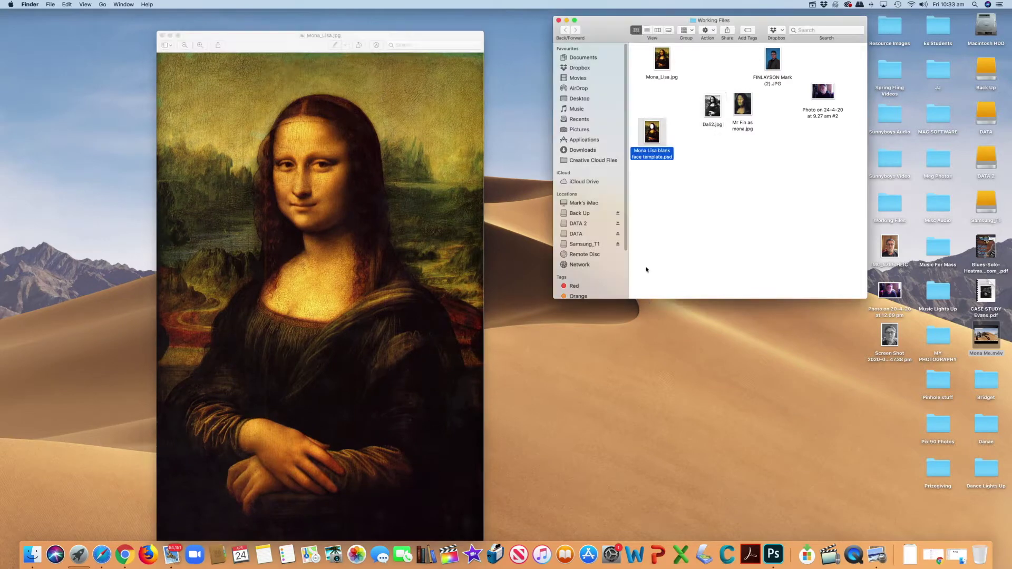
- Open the template in Photoshop, close Mona_Lisa.jpg in Preview, and arrange the Photoshop and Working Files windows
left_click(775, 554)
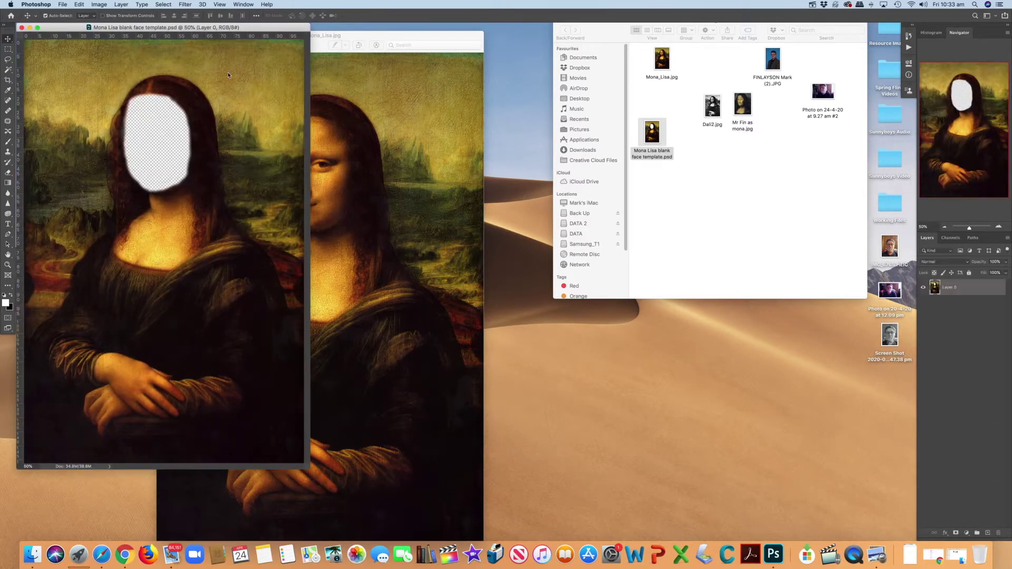
double_click(442, 35)
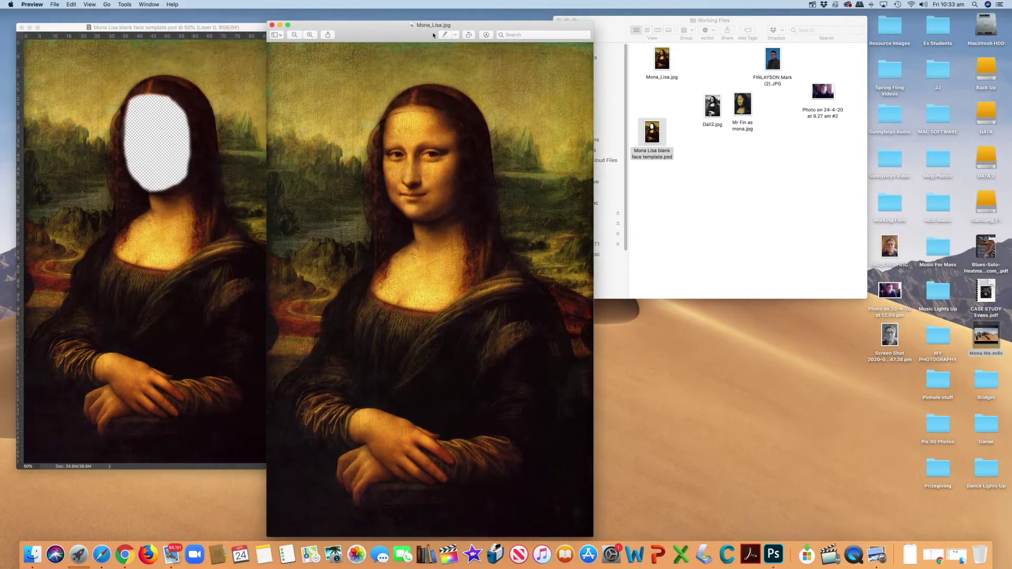
left_click(273, 25)
left_click(272, 32)
left_click_drag(272, 31, 320, 41)
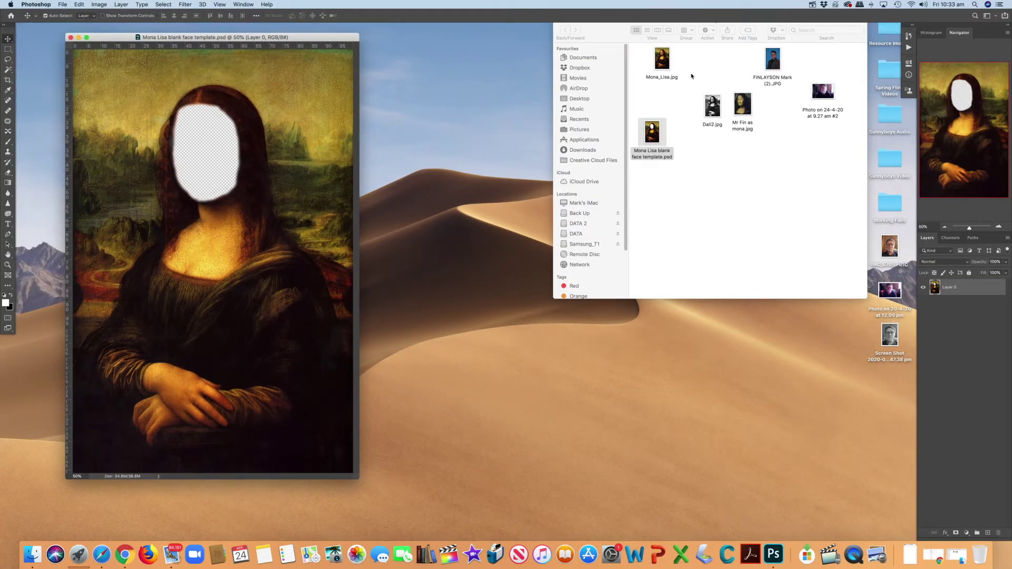
left_click_drag(623, 35, 599, 57)
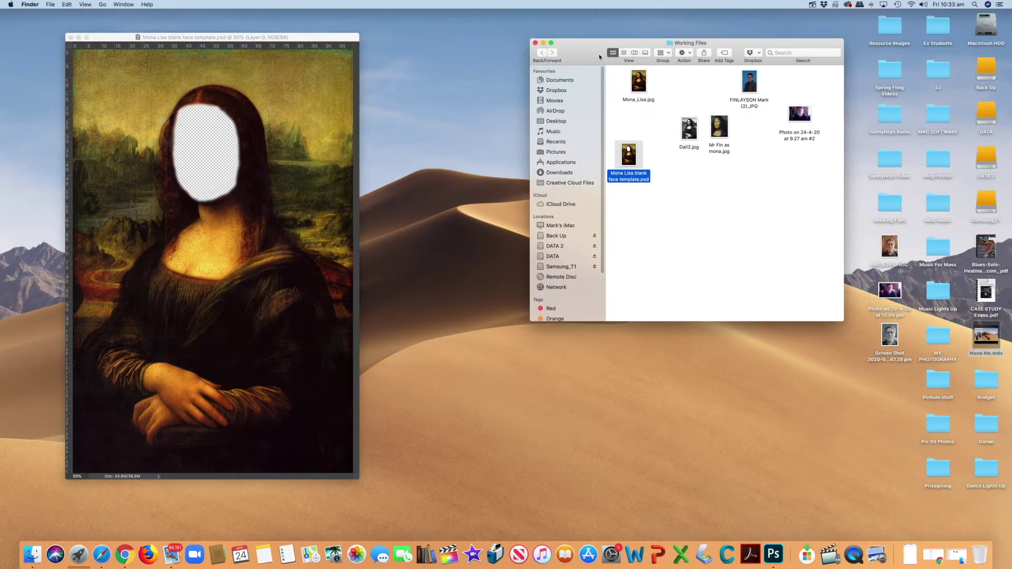
left_click(726, 188)
- Open the portrait photo in Preview beside the template, then close it and return to Photoshop
double_click(753, 86)
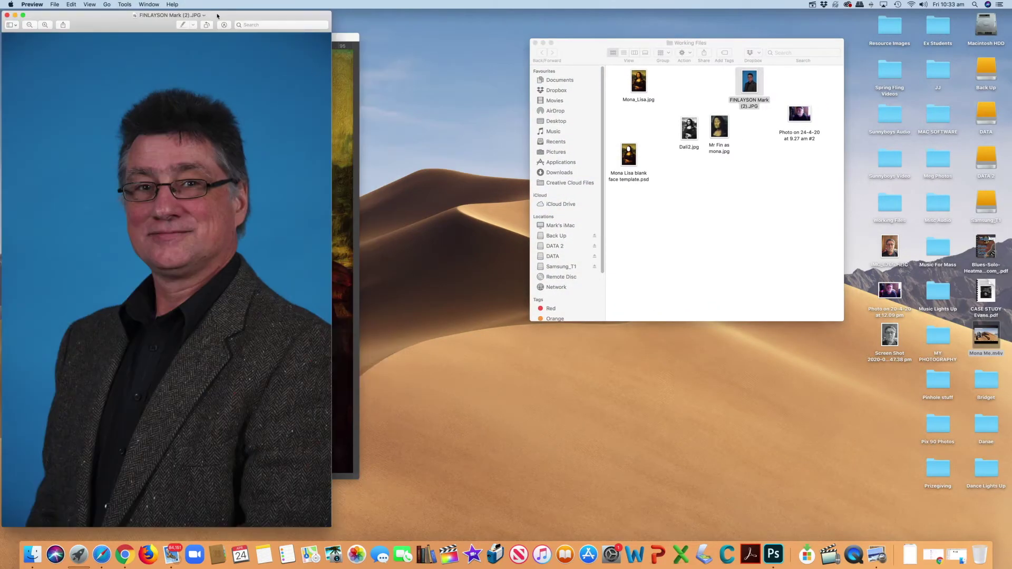
left_click_drag(217, 16, 607, 21)
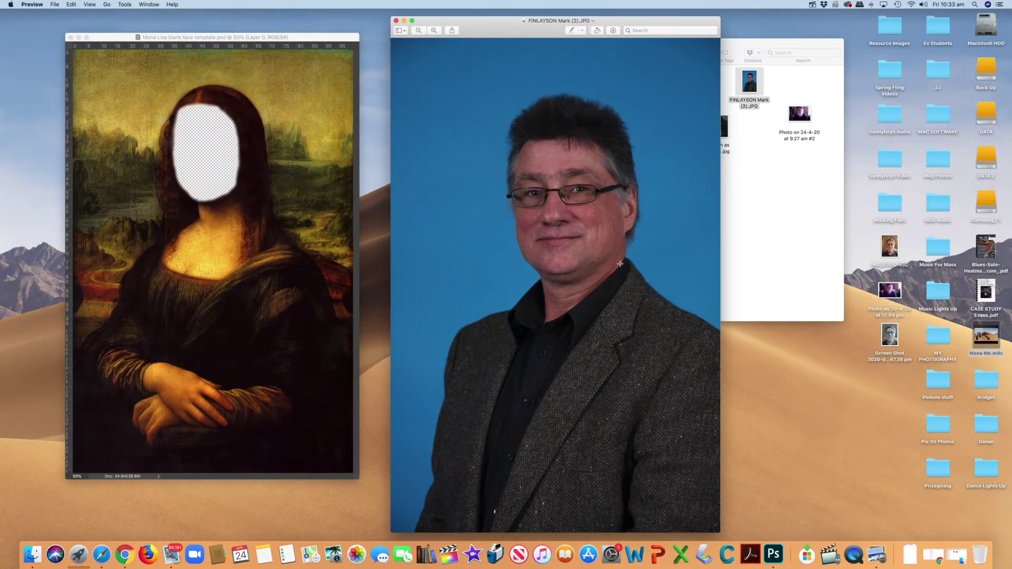
left_click(396, 21)
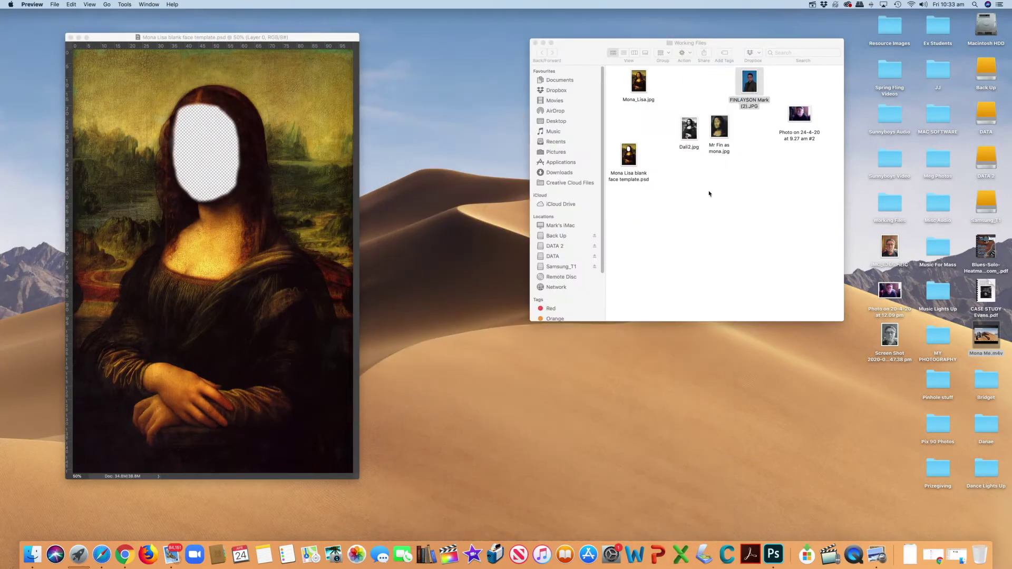
left_click(299, 42)
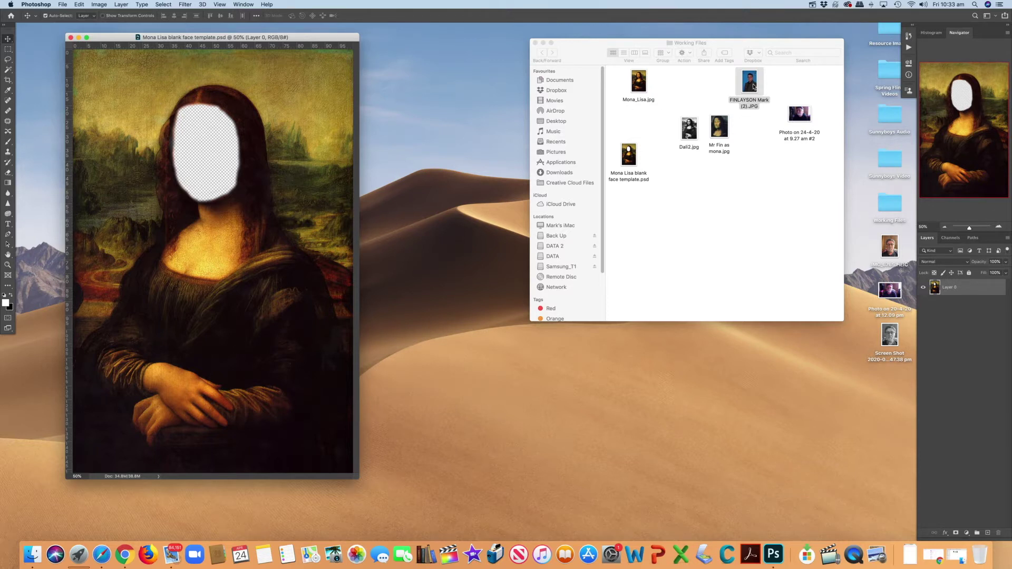
- Drop the portrait photo onto the Mona Lisa canvas and commit it as a new layer
left_click_drag(753, 87, 185, 190)
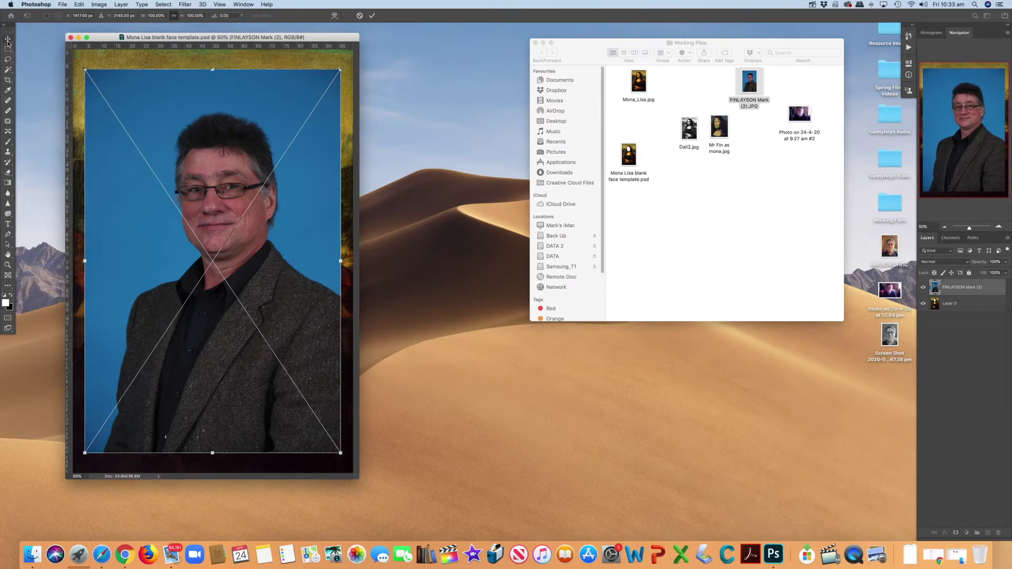
left_click(8, 40)
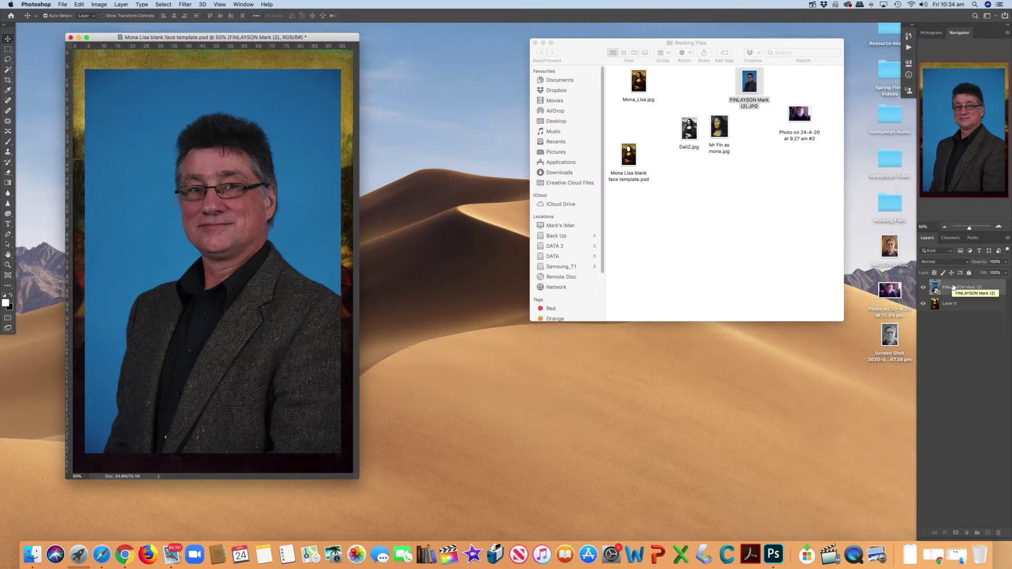
right_click(953, 288)
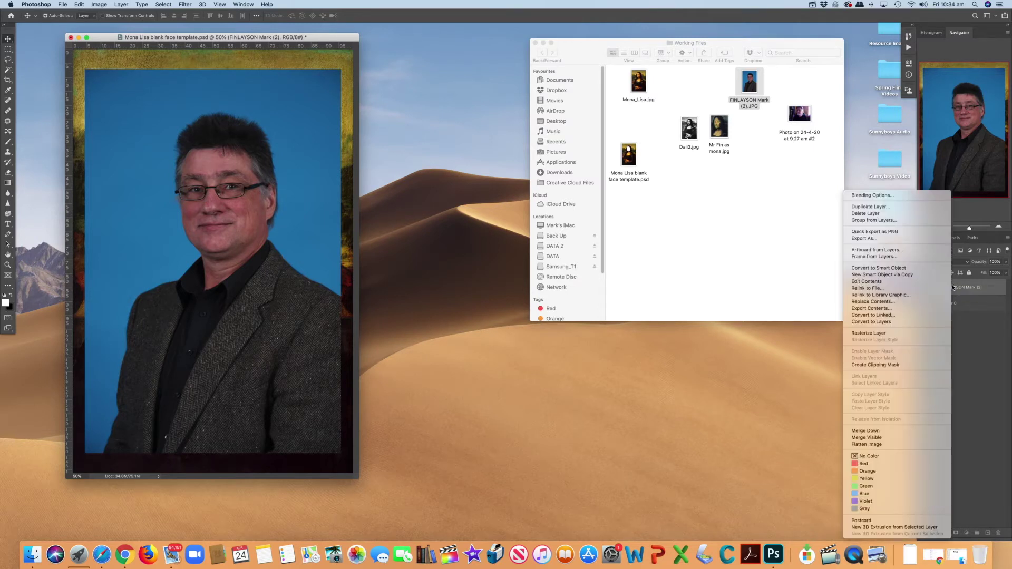
- Rasterize the portrait layer and move it below Layer 0
left_click(867, 334)
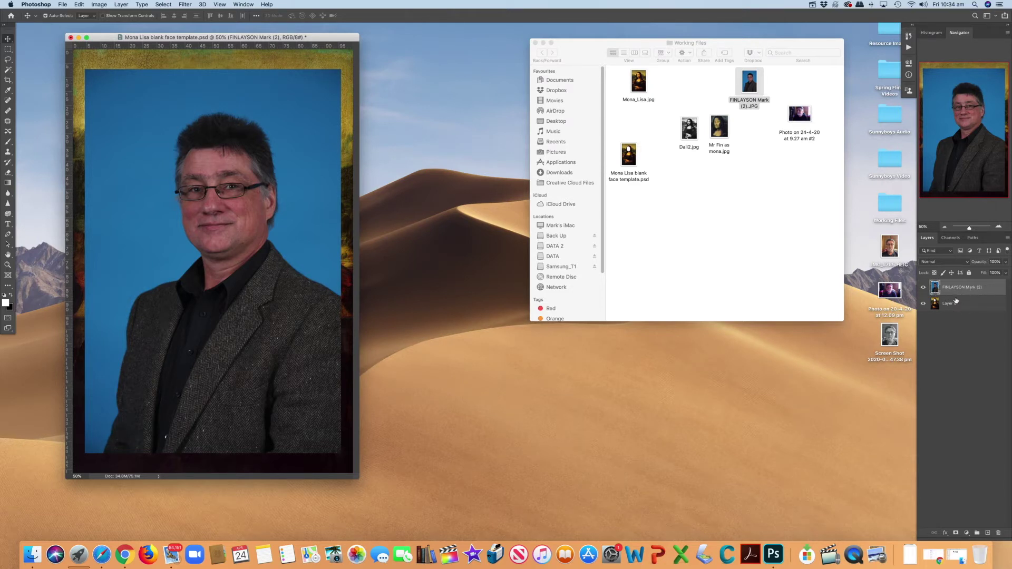
left_click_drag(974, 286, 969, 308)
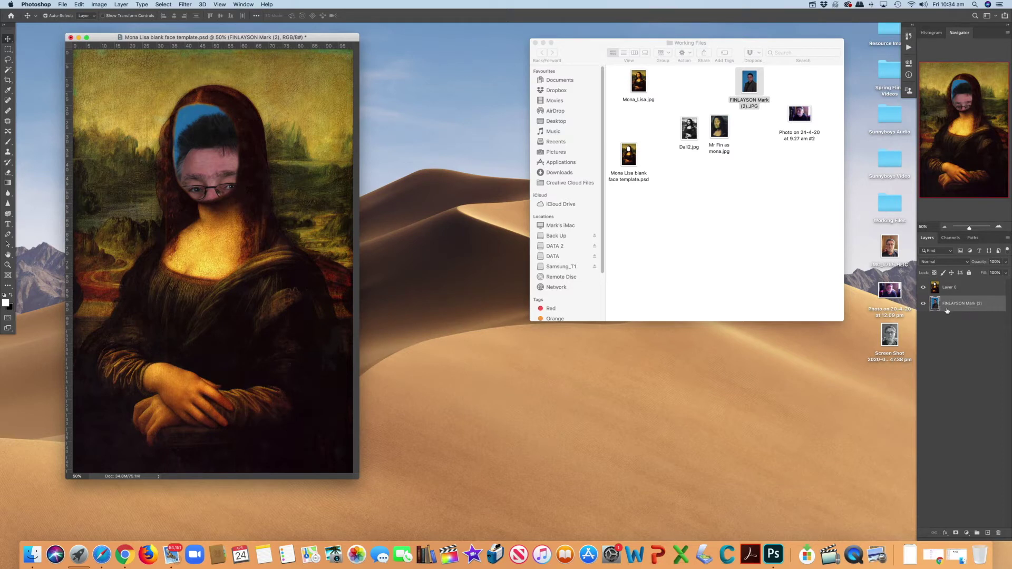
- Select the portrait layer and drag the face up and left into the cut-out
left_click(978, 289)
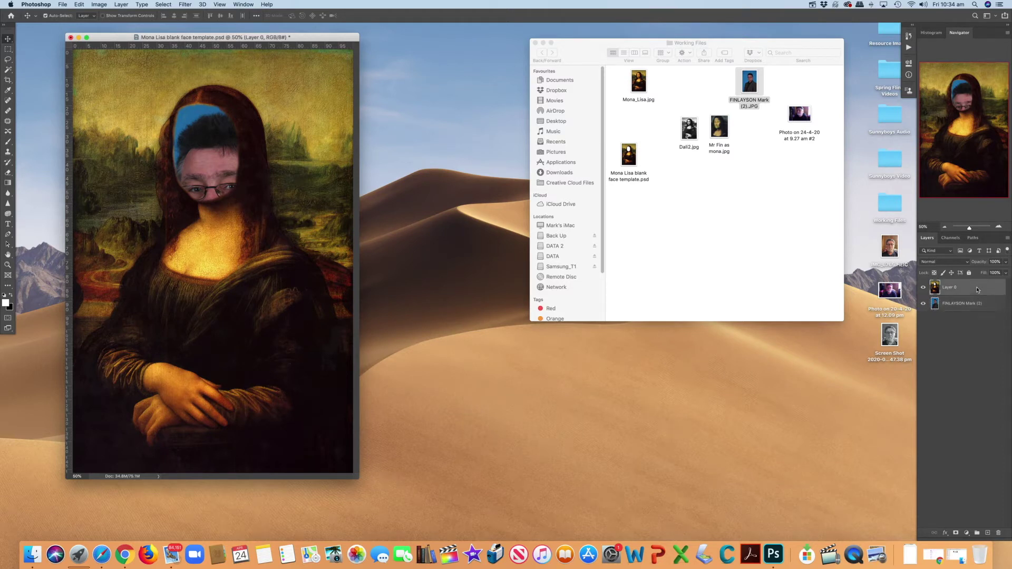
left_click(992, 308)
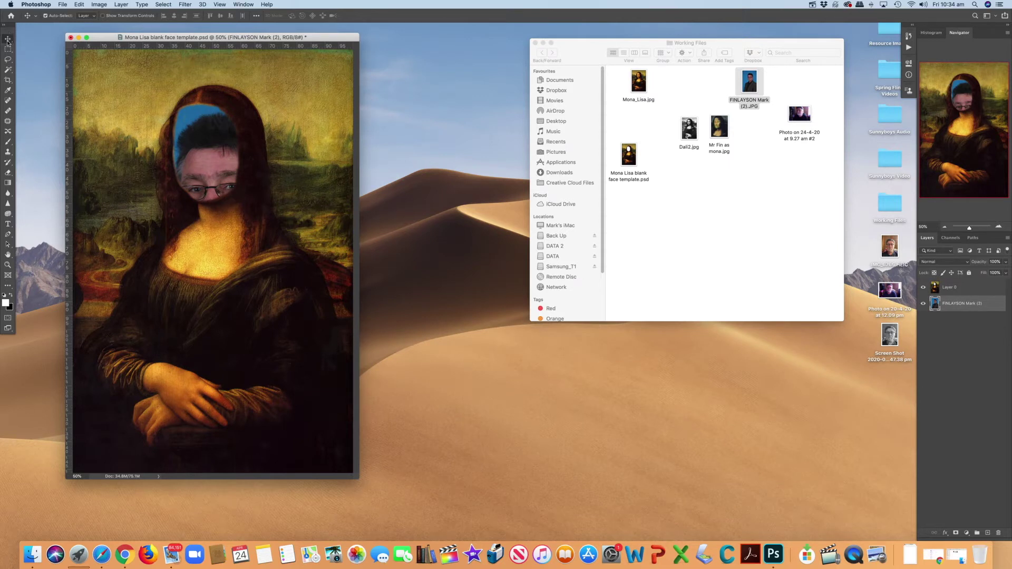
left_click_drag(206, 145, 195, 96)
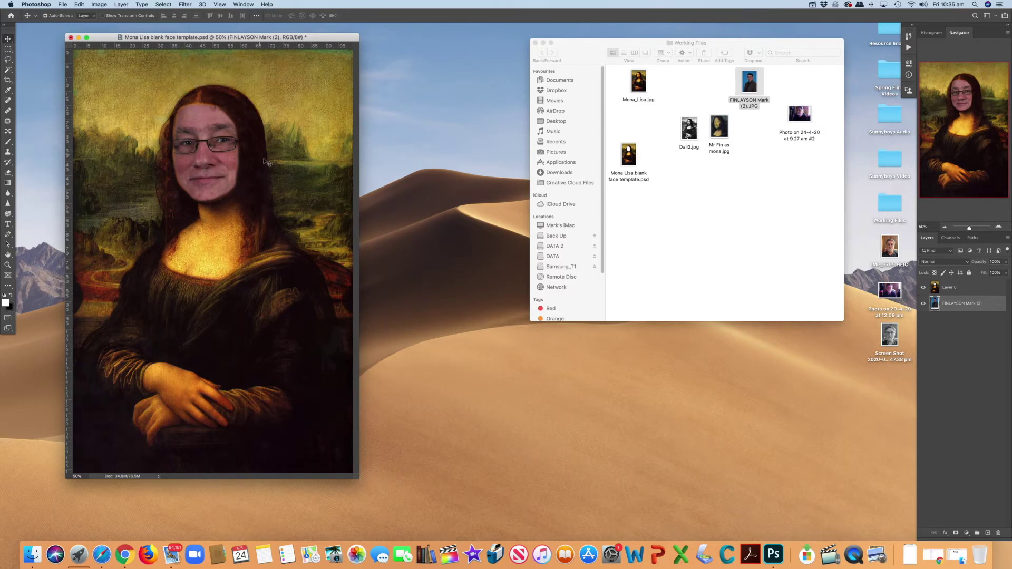
left_click(79, 4)
- Scale the portrait down slightly and nudge the face to fit the opening, then commit the transform
mouse_move(118, 188)
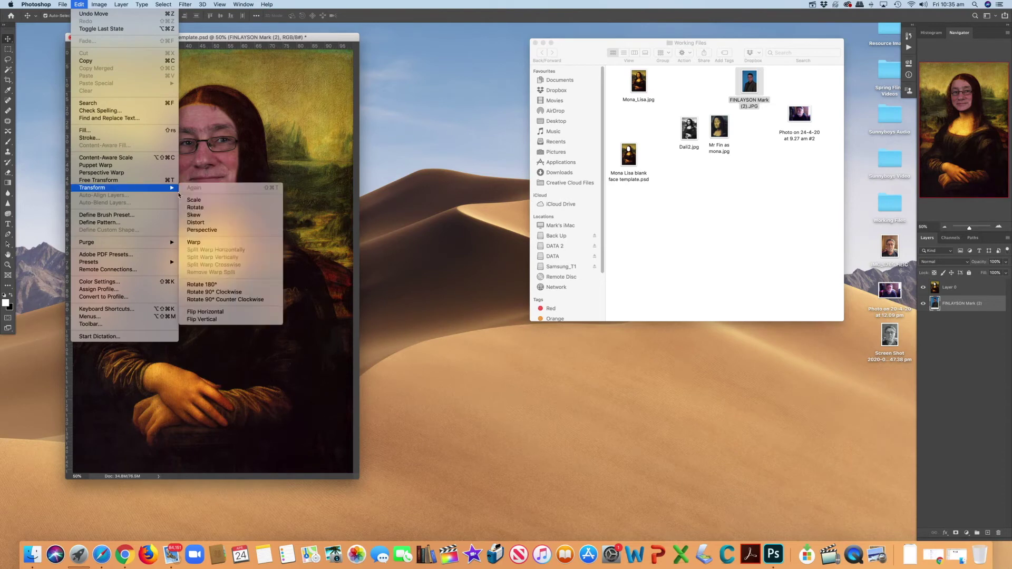
left_click(202, 205)
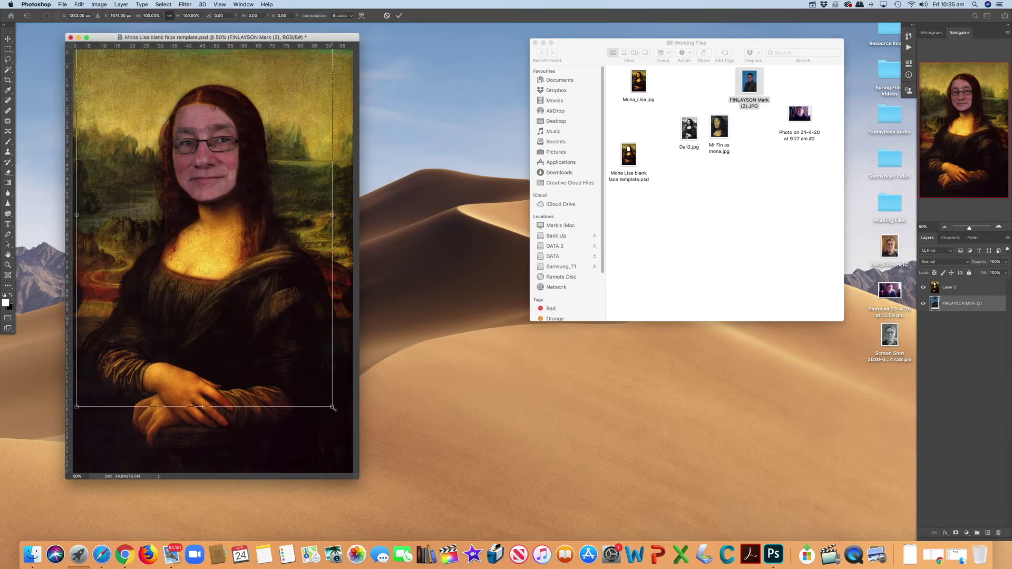
left_click_drag(333, 409, 325, 395)
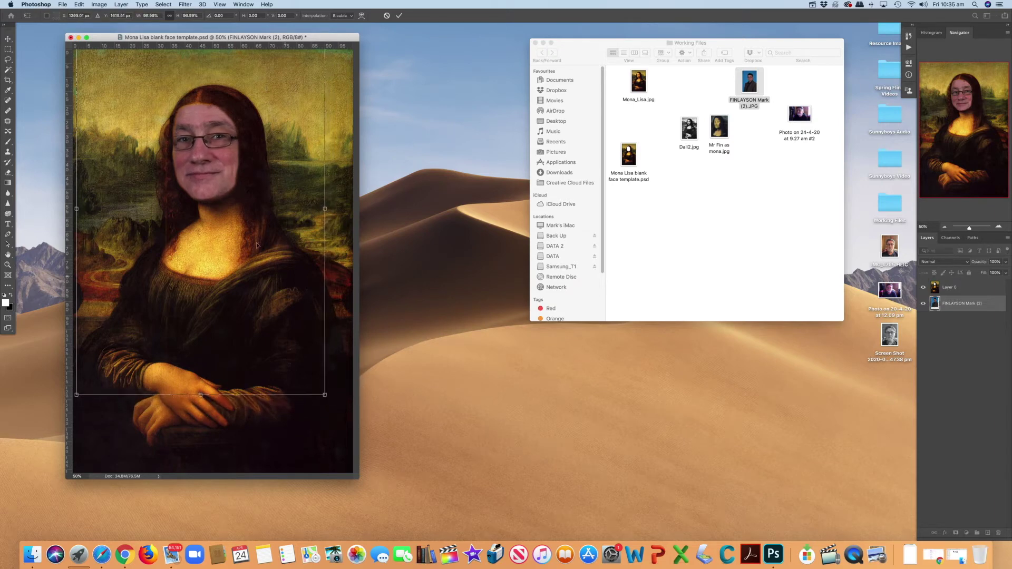
left_click_drag(225, 164, 227, 166)
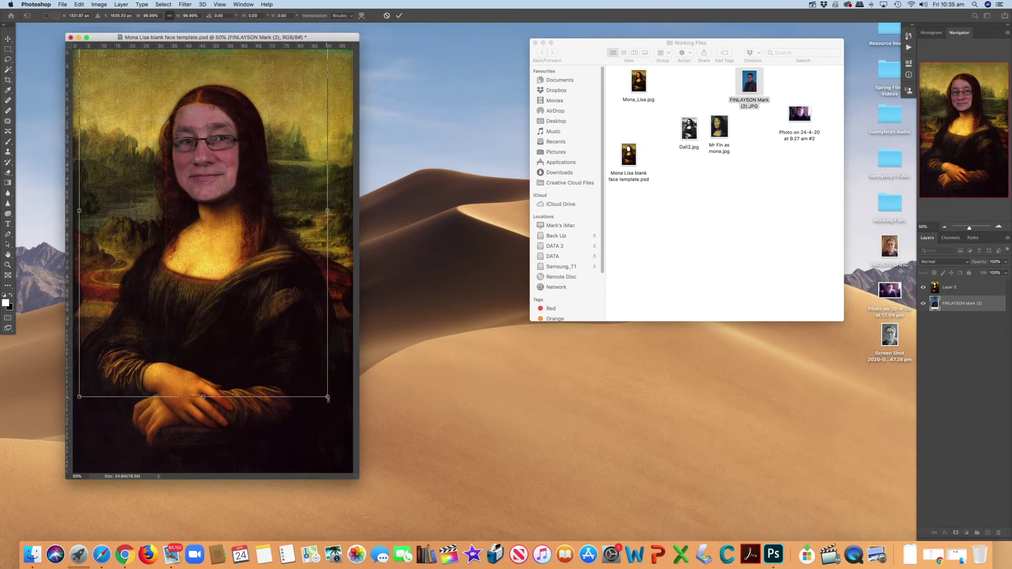
left_click_drag(328, 399, 327, 395)
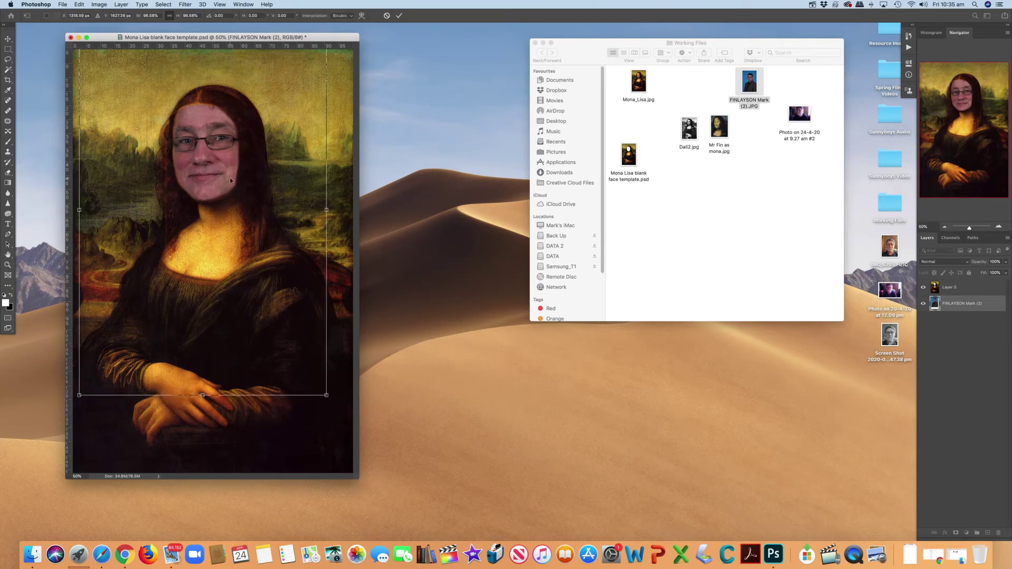
left_click_drag(230, 181, 242, 162)
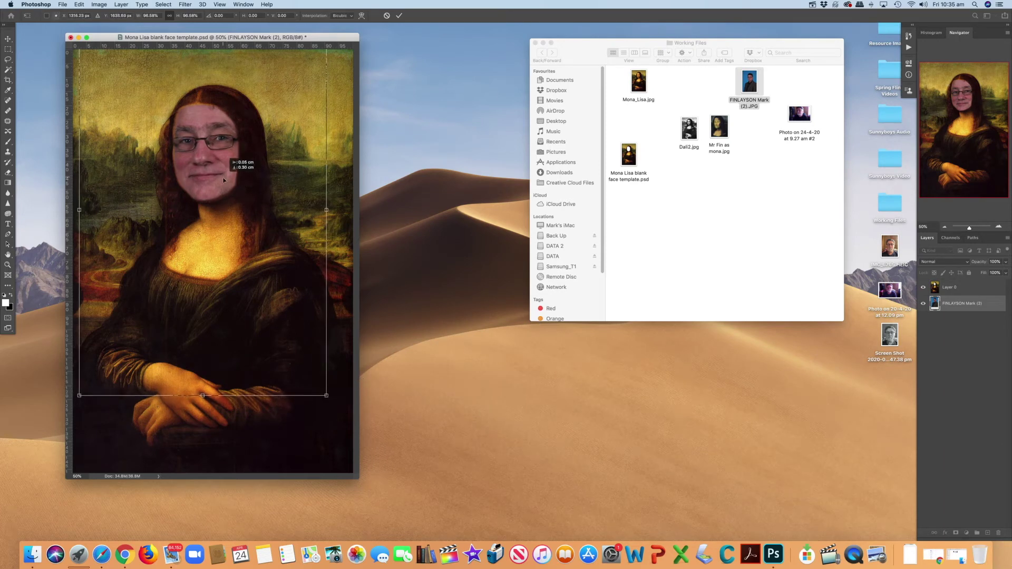
left_click(7, 43)
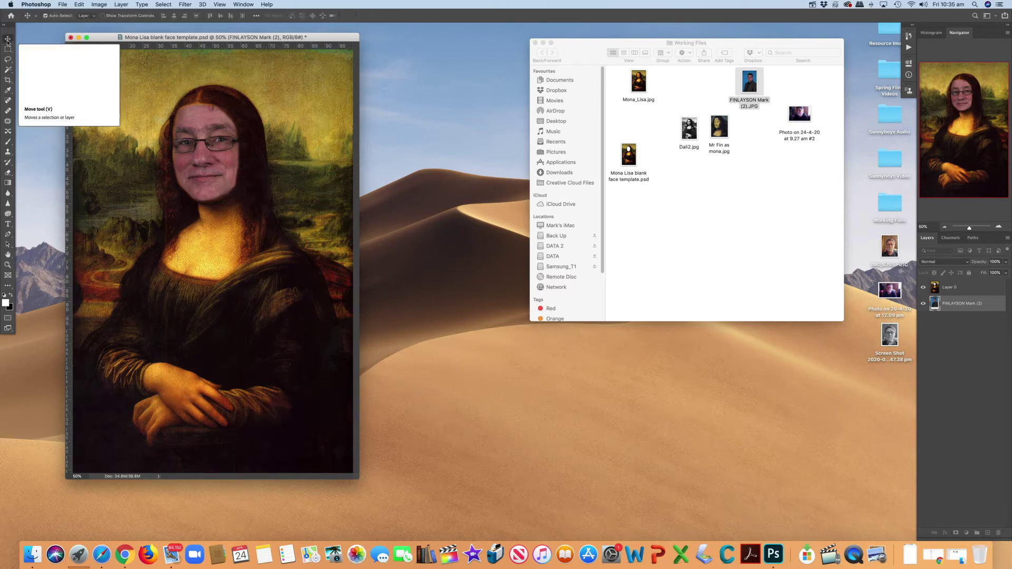
left_click(443, 287)
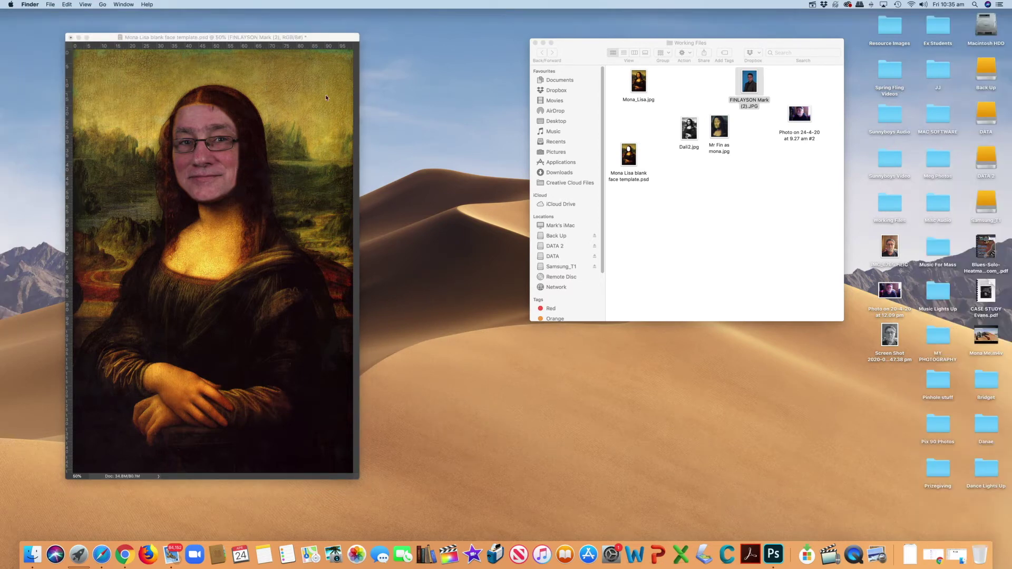
left_click(324, 41)
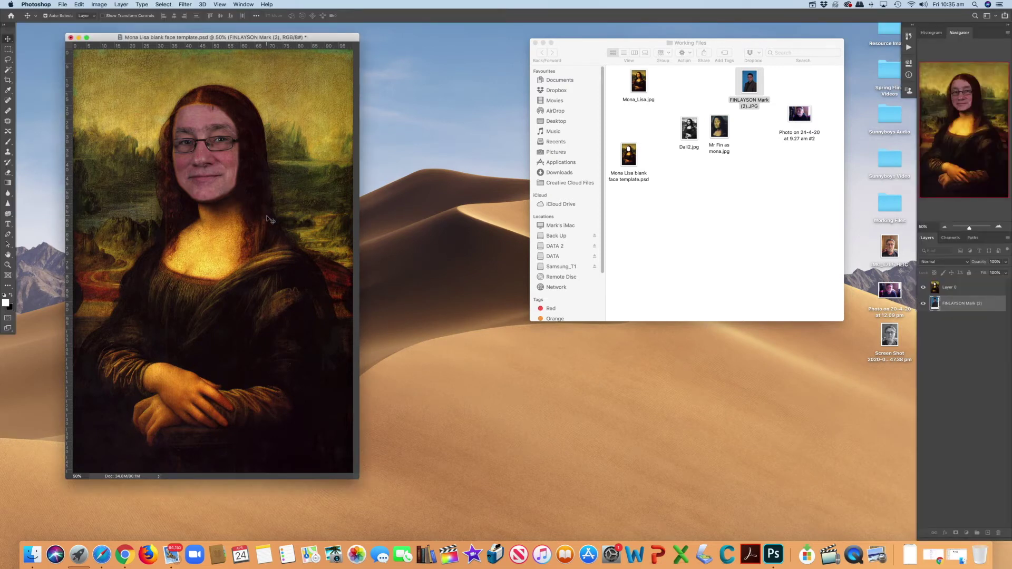
- Start Save As and choose JPEG as the file format
left_click(63, 4)
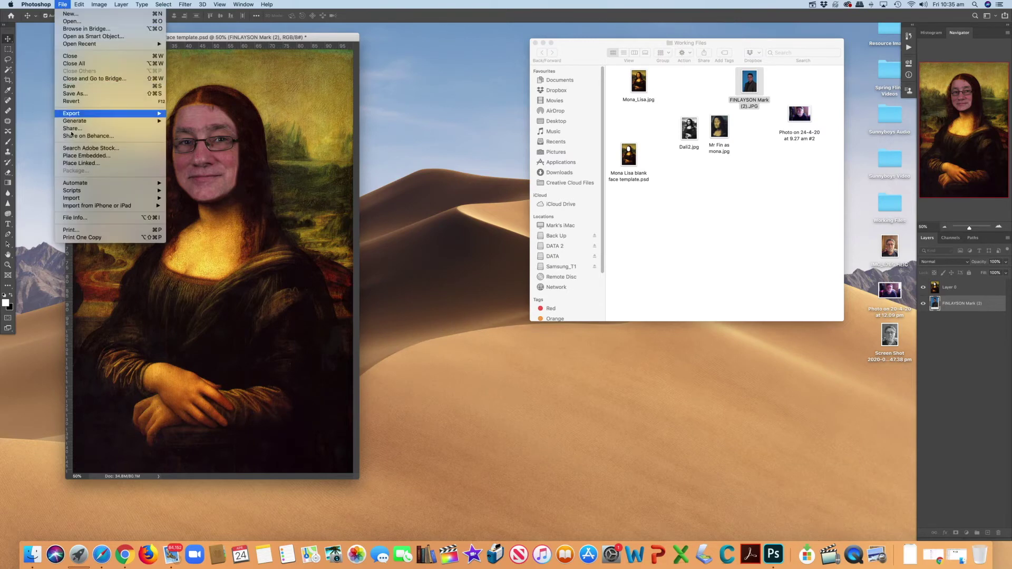
left_click(73, 96)
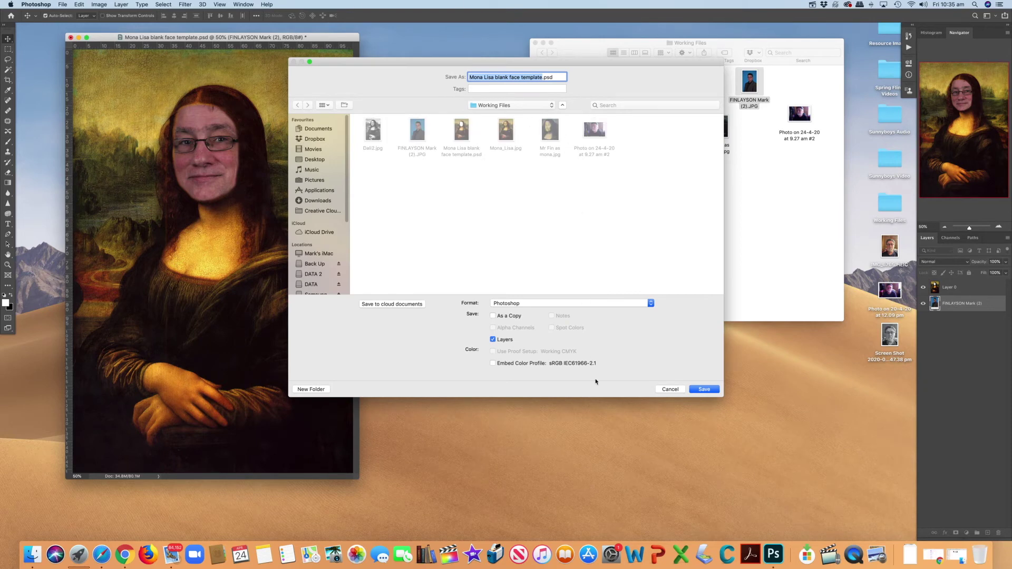
left_click(652, 304)
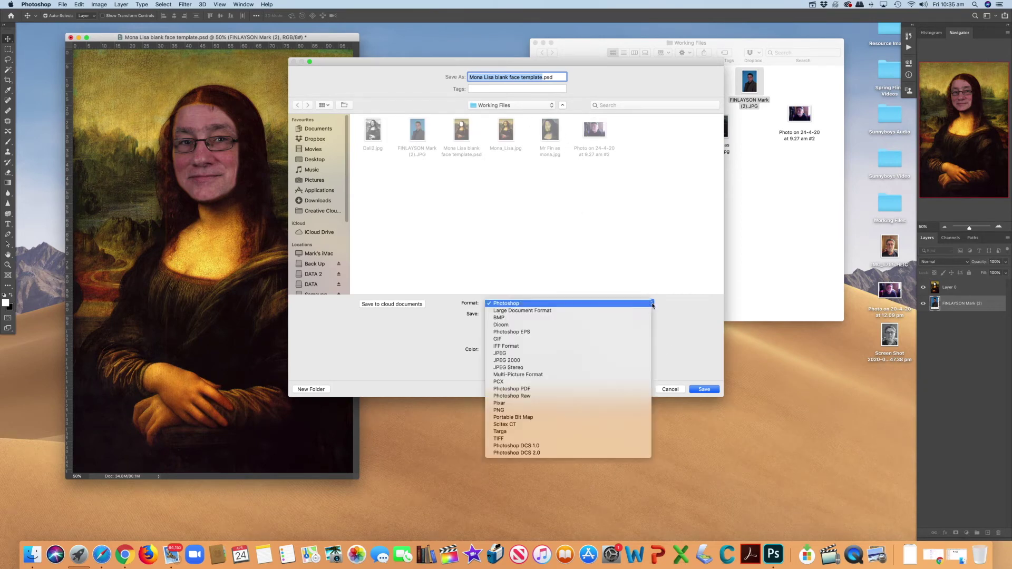
left_click(504, 354)
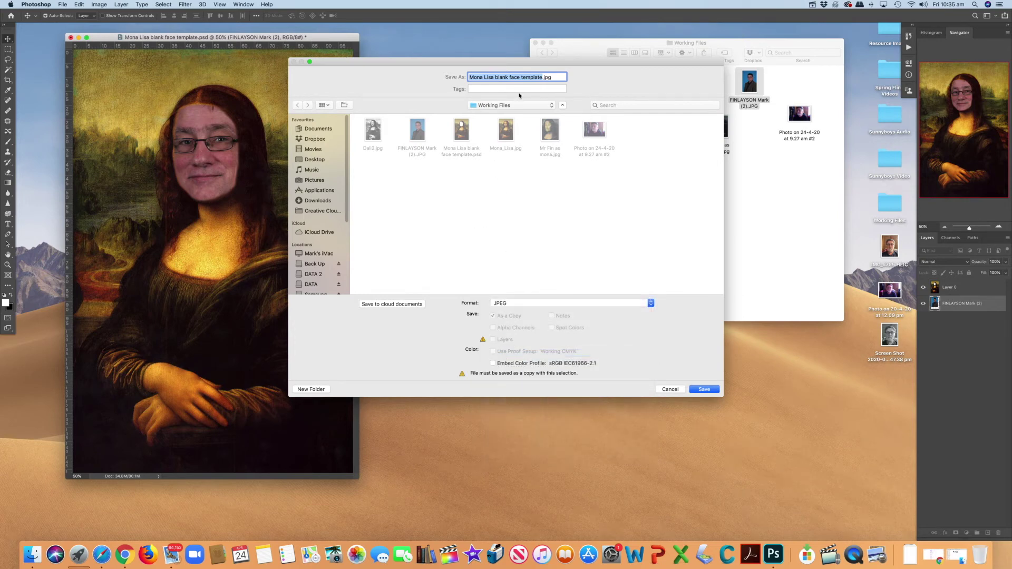
- Name the file 'Mona Me simple version' and save it, accepting JPEG quality 12
left_click(544, 77)
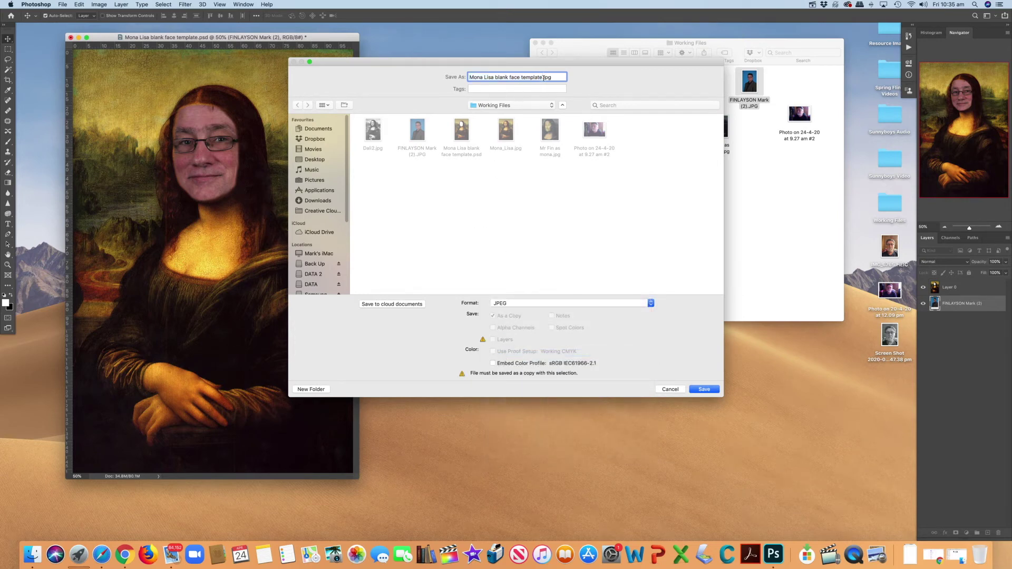
left_click_drag(544, 78, 490, 79)
key("BackSpace")
key("BackSpace")
key("BackSpace")
type("Me simple version")
left_click(540, 78)
key("BackSpace")
key("BackSpace")
left_click(710, 392)
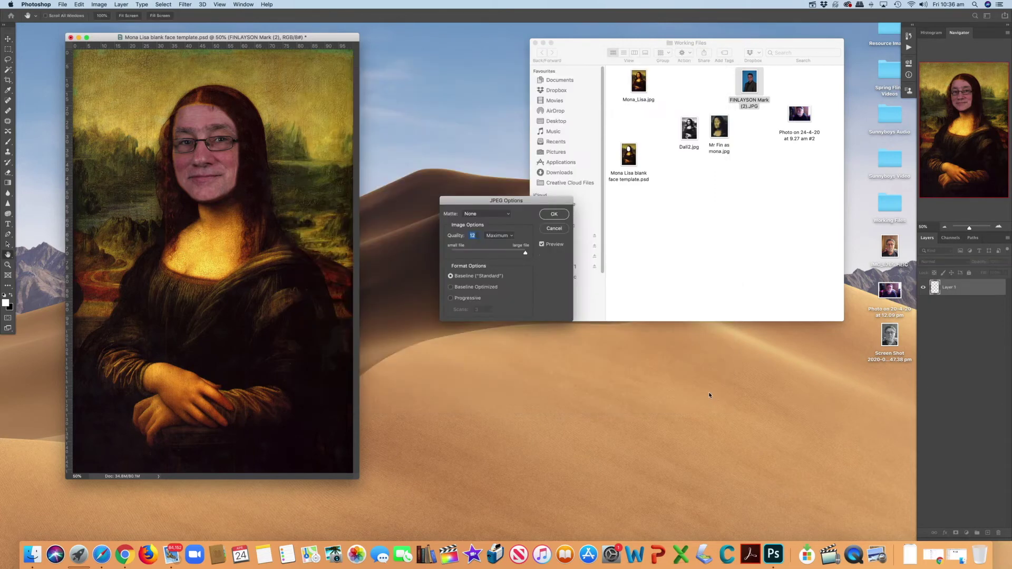
left_click(552, 218)
left_click(553, 216)
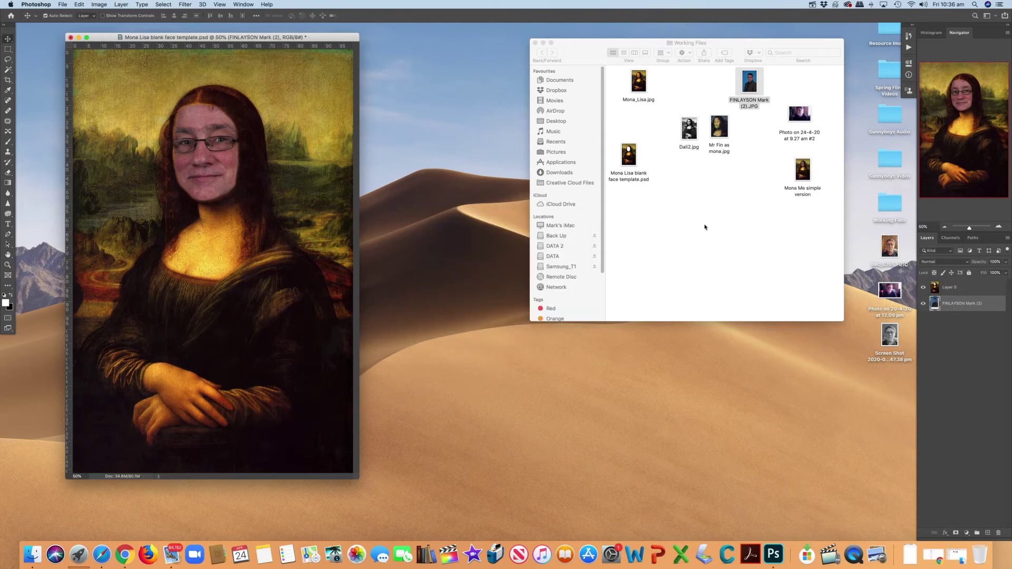
double_click(801, 172)
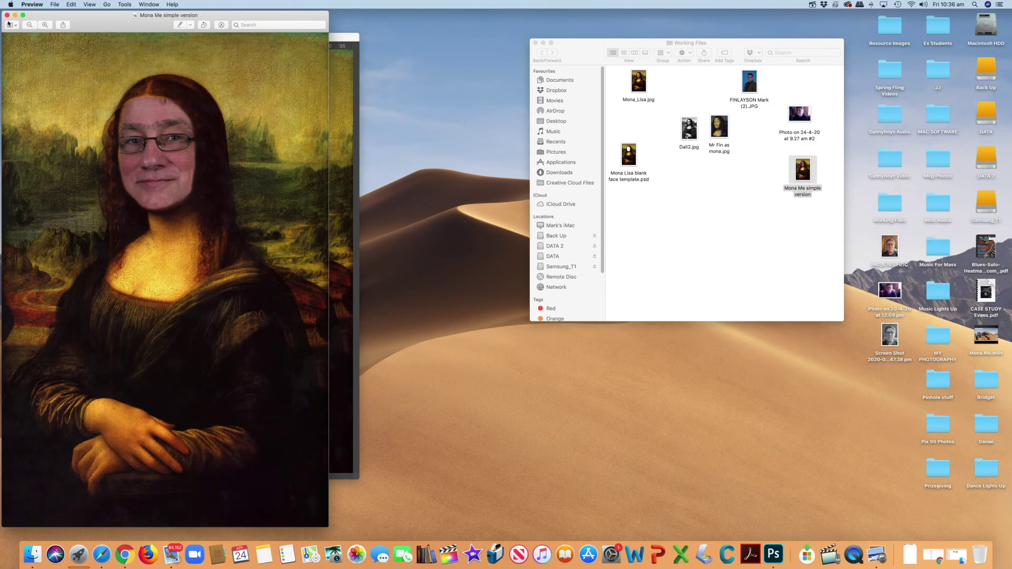
left_click(7, 15)
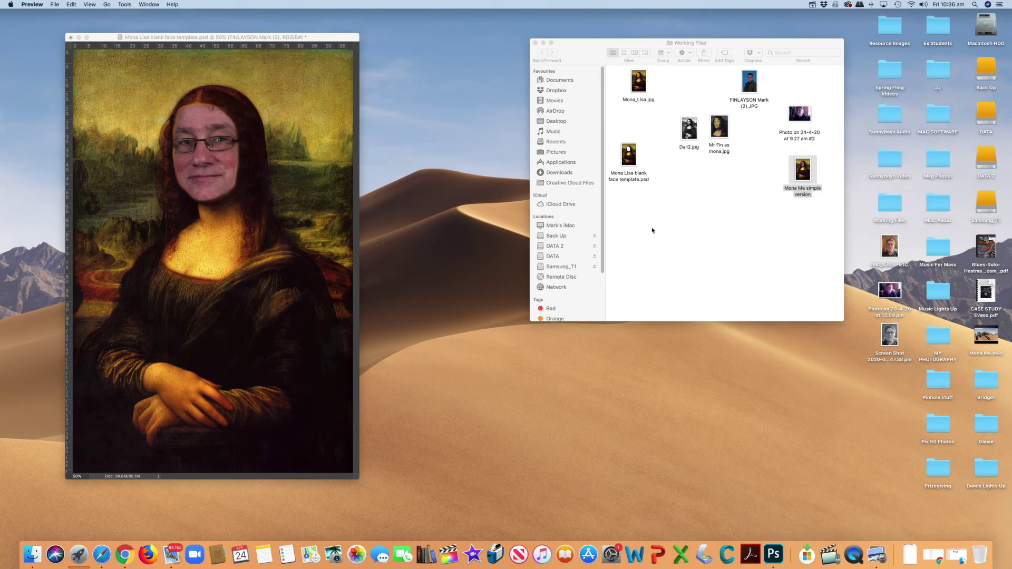
- Apply Color Balance to the face, shifting midtones toward red and yellow and shadows toward yellow
left_click(313, 40)
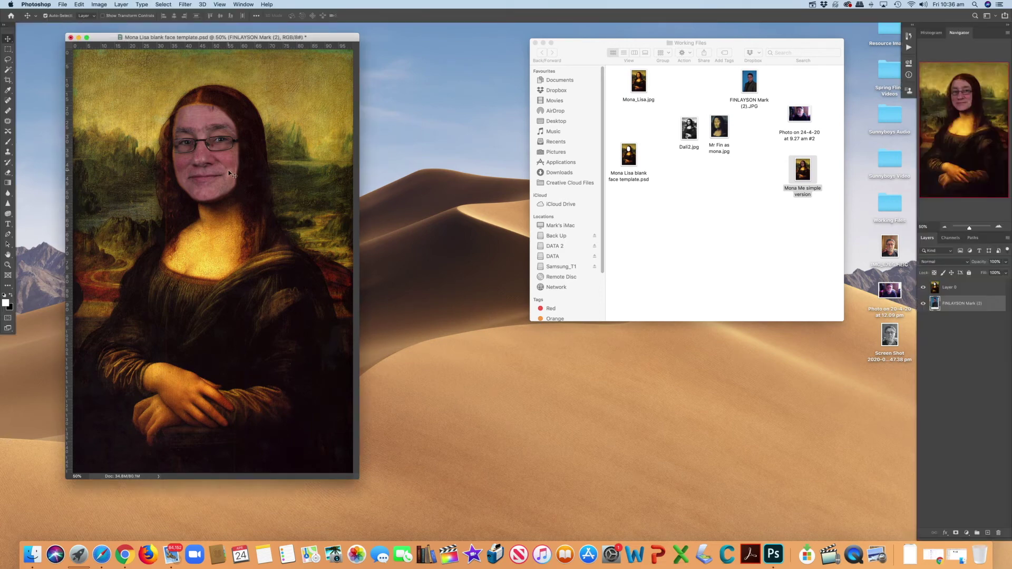
left_click(100, 5)
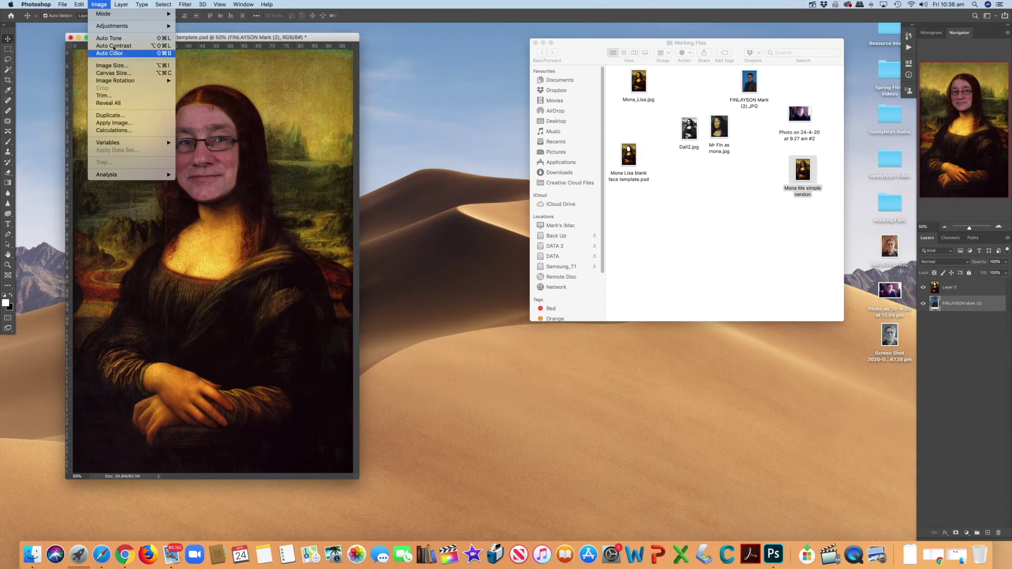
mouse_move(155, 30)
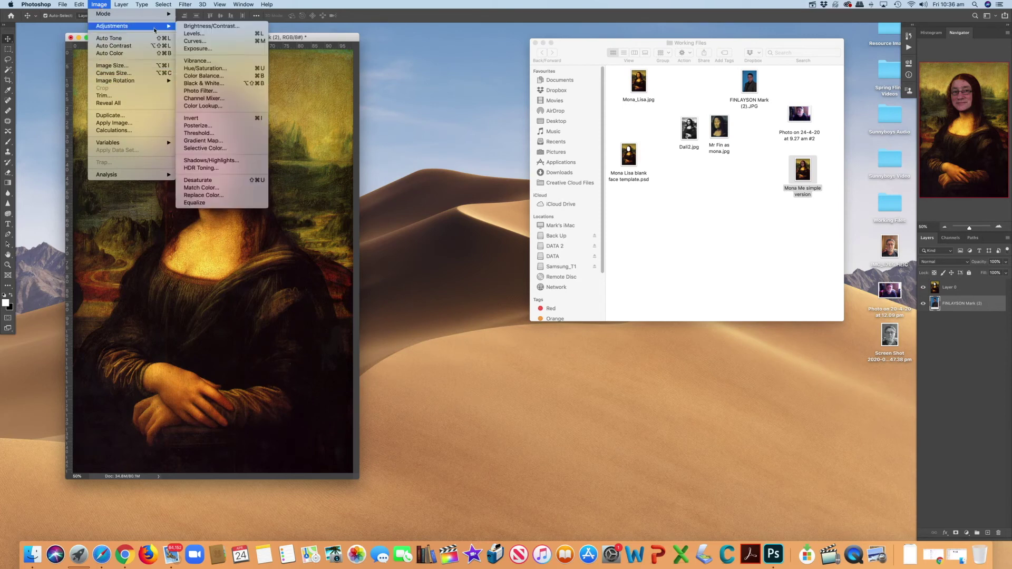
left_click(211, 77)
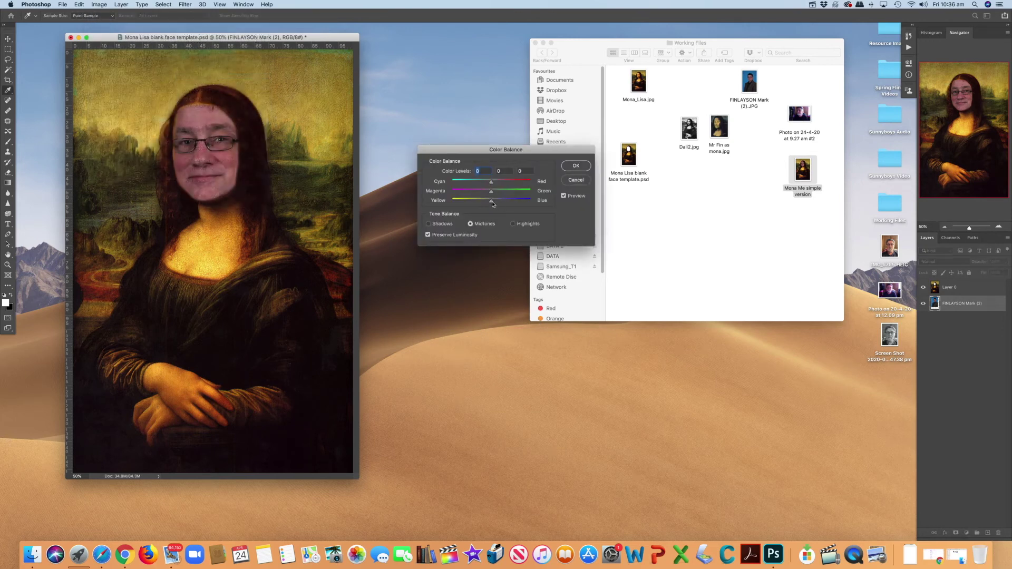
left_click_drag(493, 204, 455, 205)
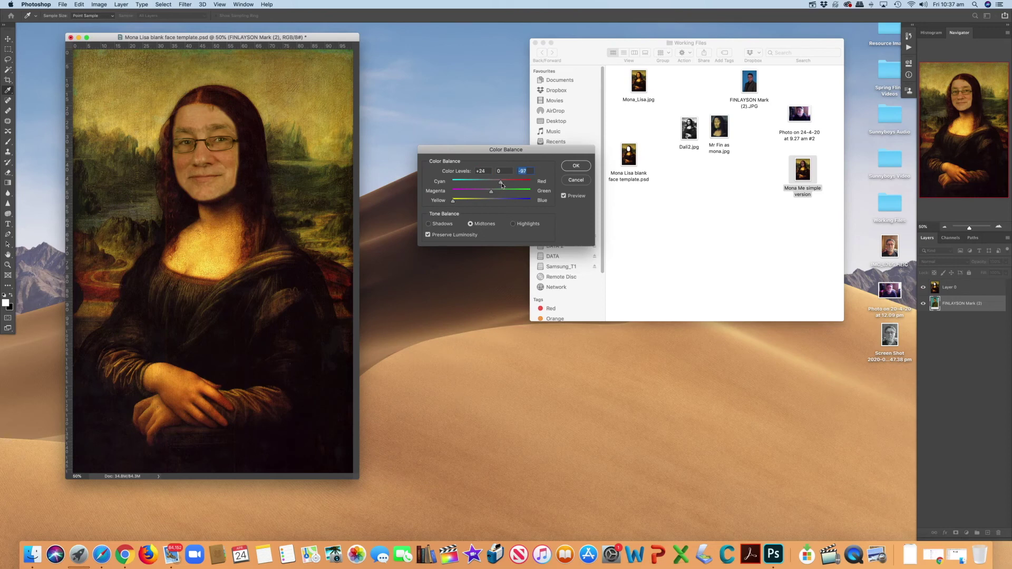
left_click_drag(498, 183, 478, 203)
left_click(512, 224)
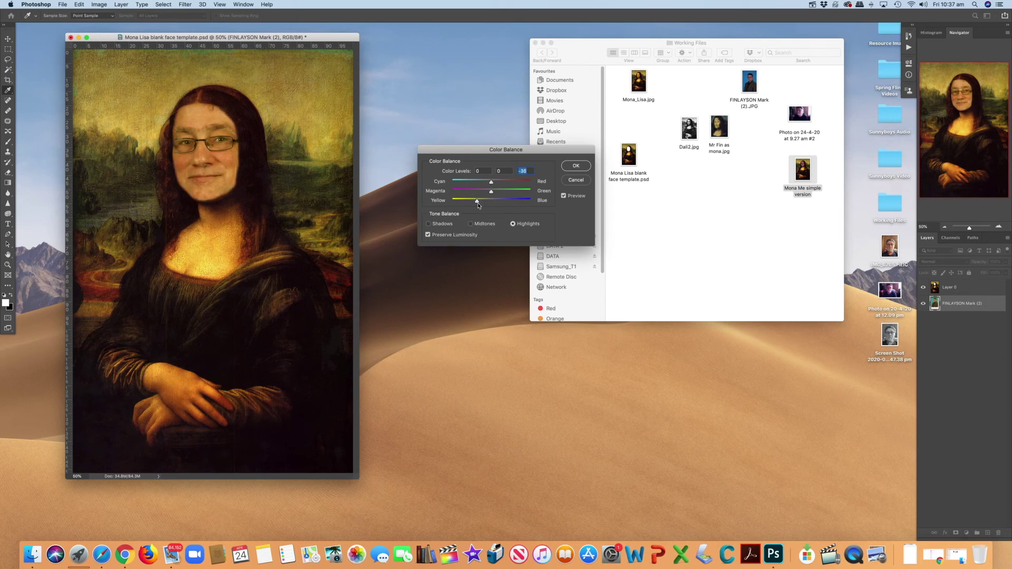
left_click(428, 224)
left_click_drag(491, 203, 482, 204)
left_click(584, 167)
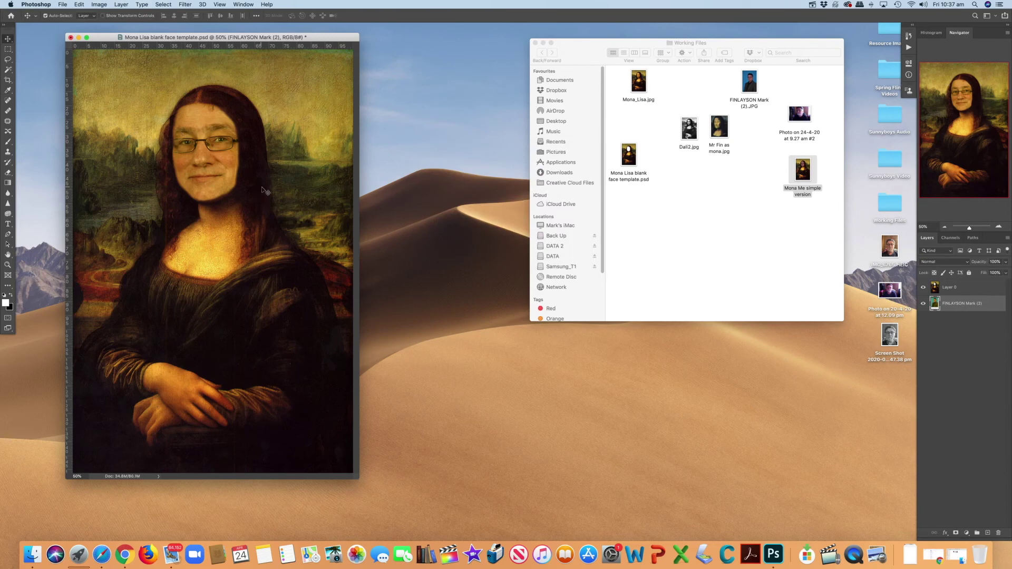
- Save as Photoshop file 'Mona Me simple version 2' with maximum compatibility
left_click(63, 6)
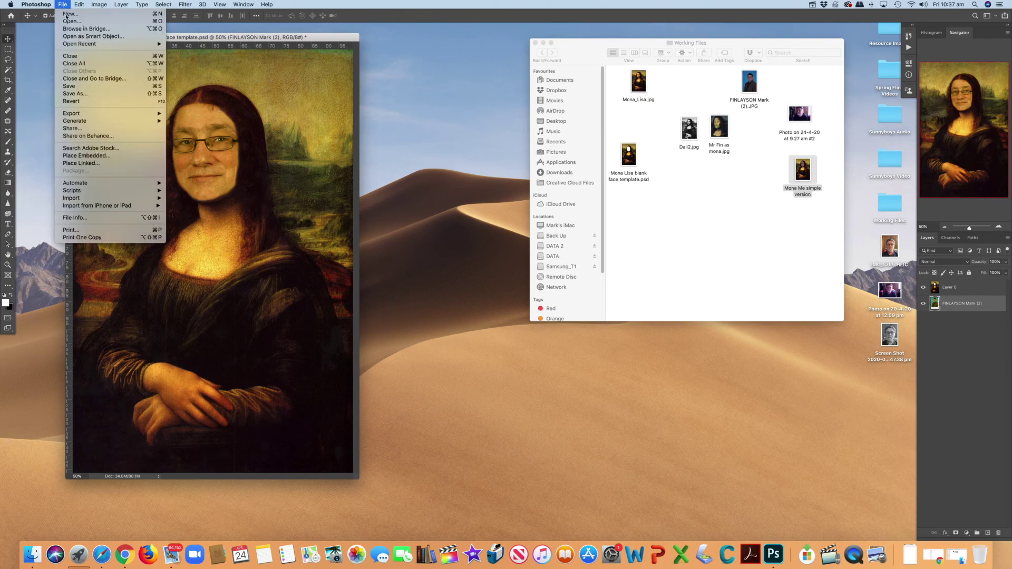
left_click(80, 98)
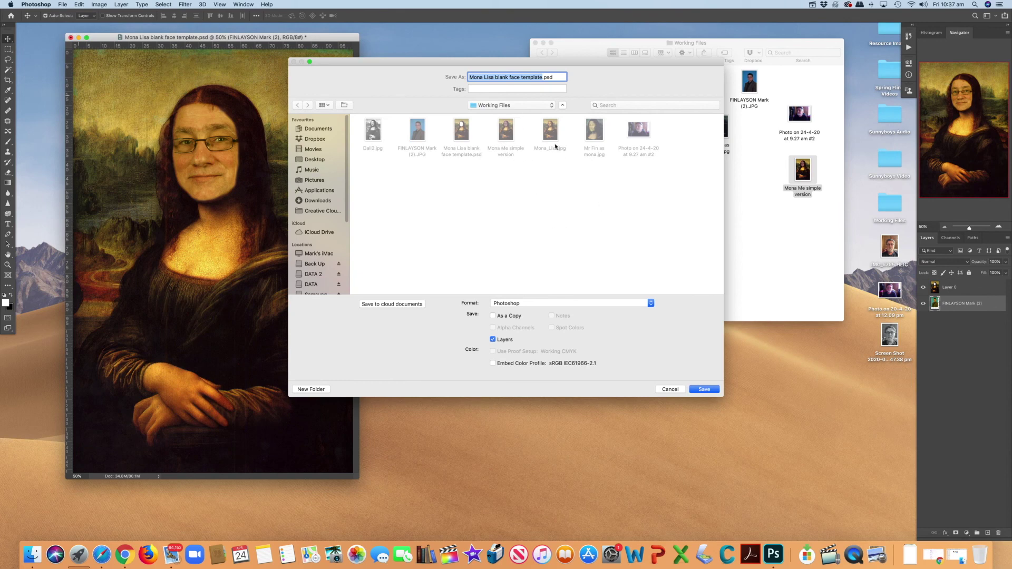
left_click(508, 139)
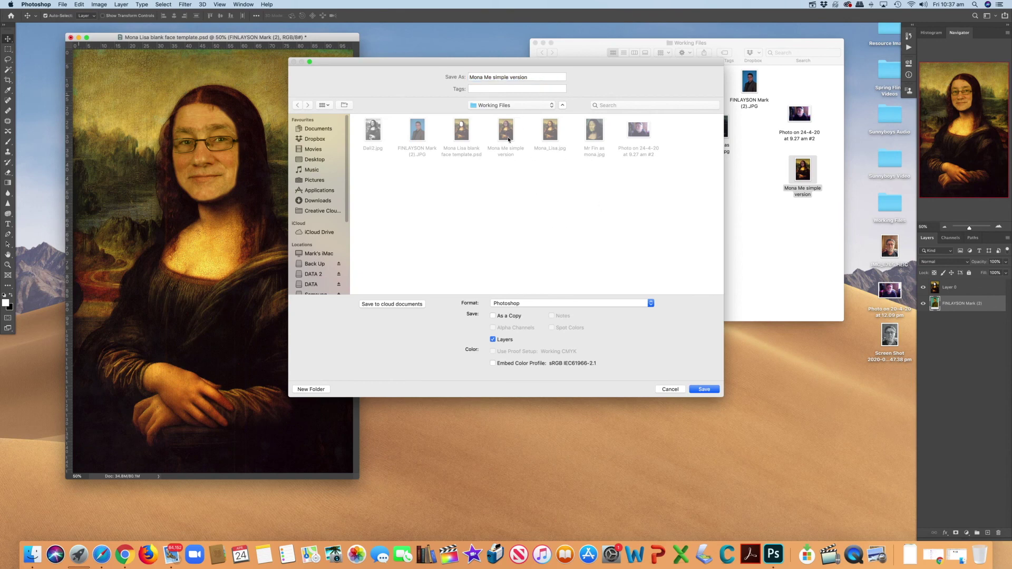
left_click(534, 78)
type("2")
left_click(706, 389)
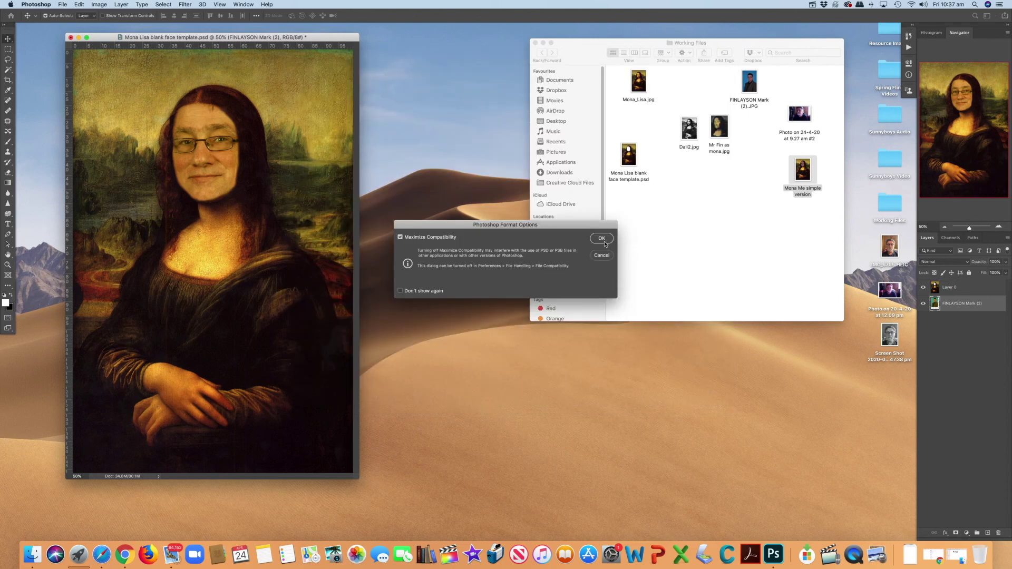
left_click(602, 240)
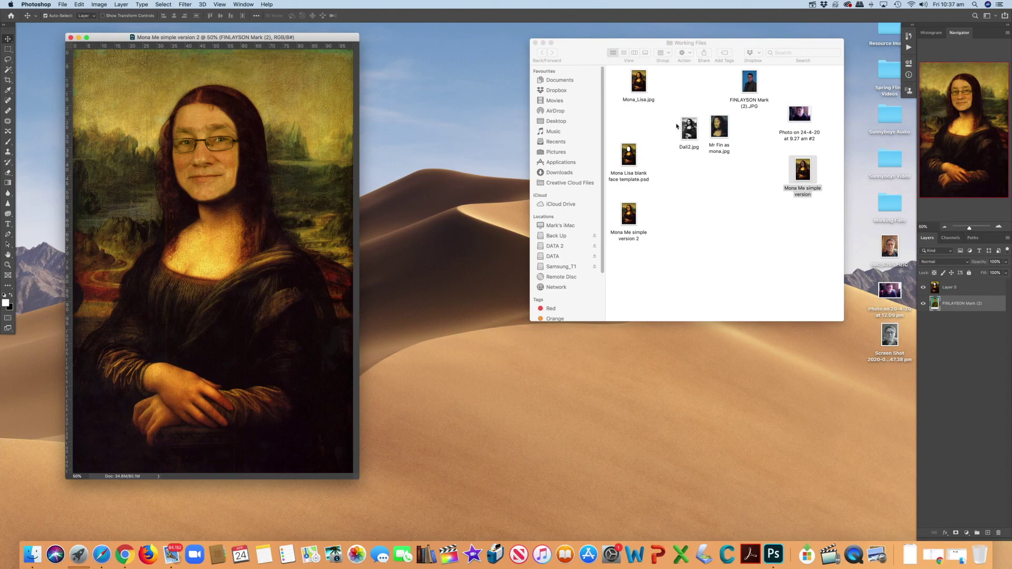
left_click(812, 4)
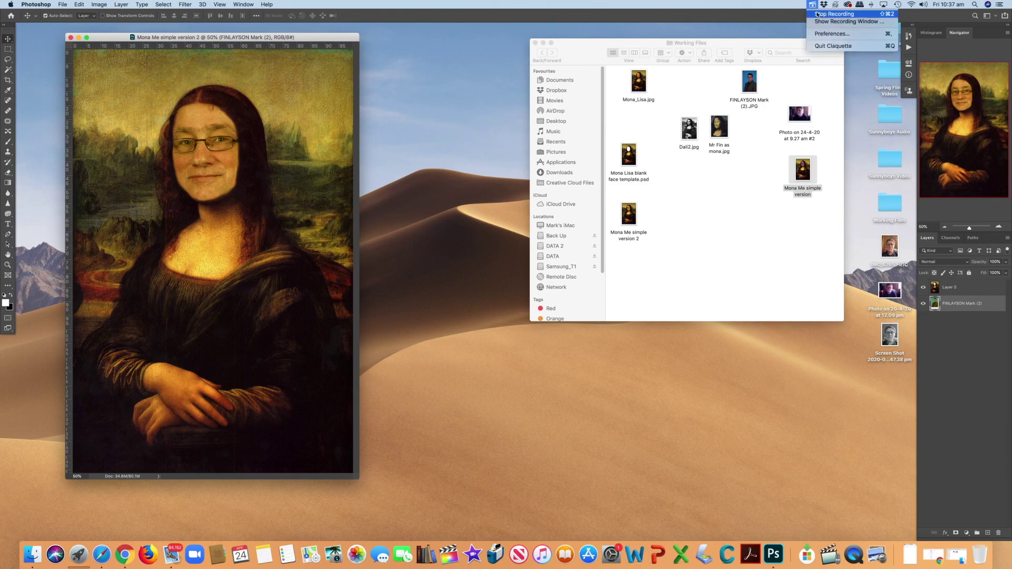